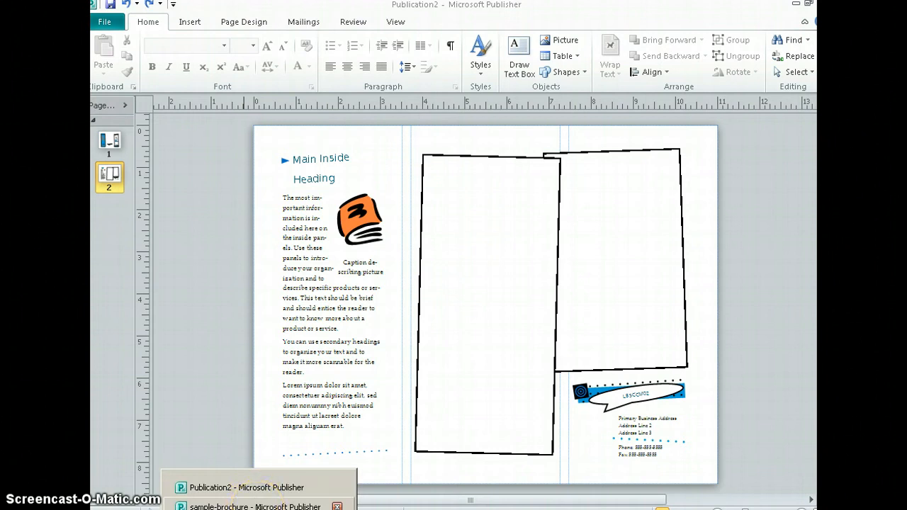
Look over the ideas table on the inside page of sample-brochure, and return to Publication2
left_click(256, 507)
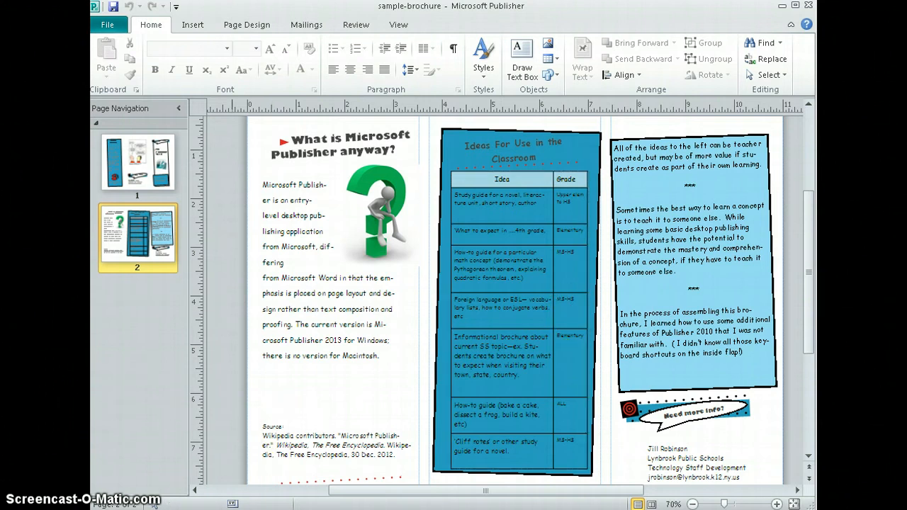
mouse_move(154, 503)
left_click(245, 488)
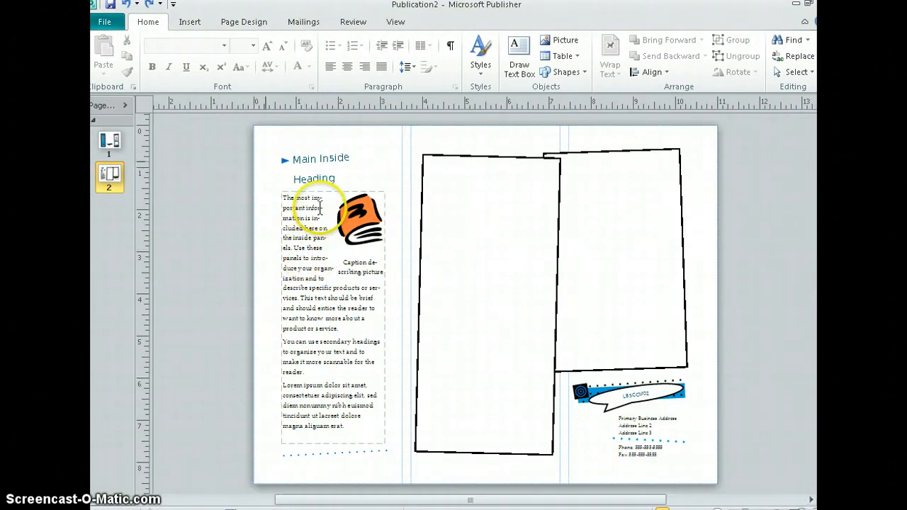
Insert a table with two columns and seven rows on page 2
left_click(189, 27)
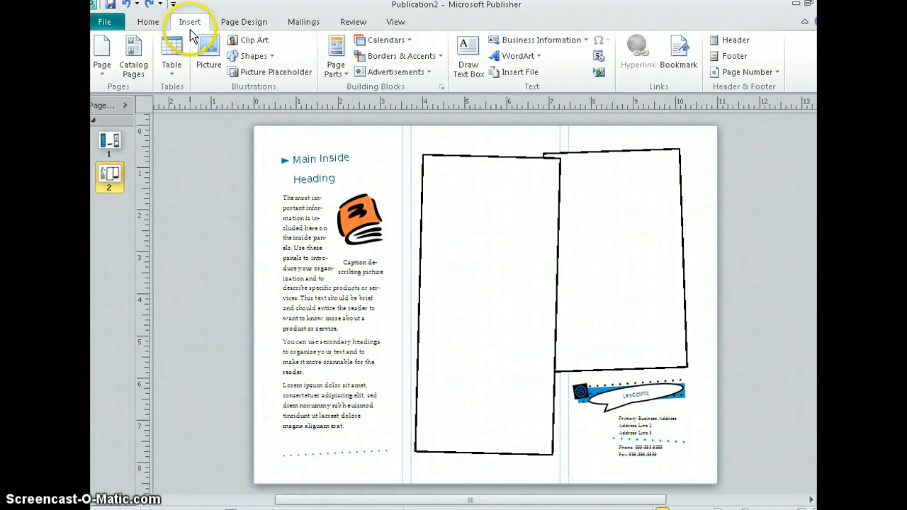
left_click(176, 73)
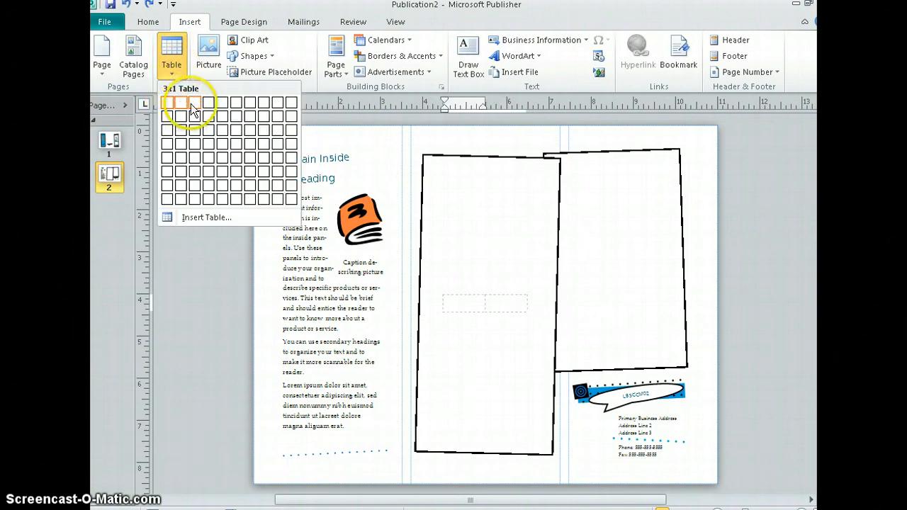
left_click(185, 144)
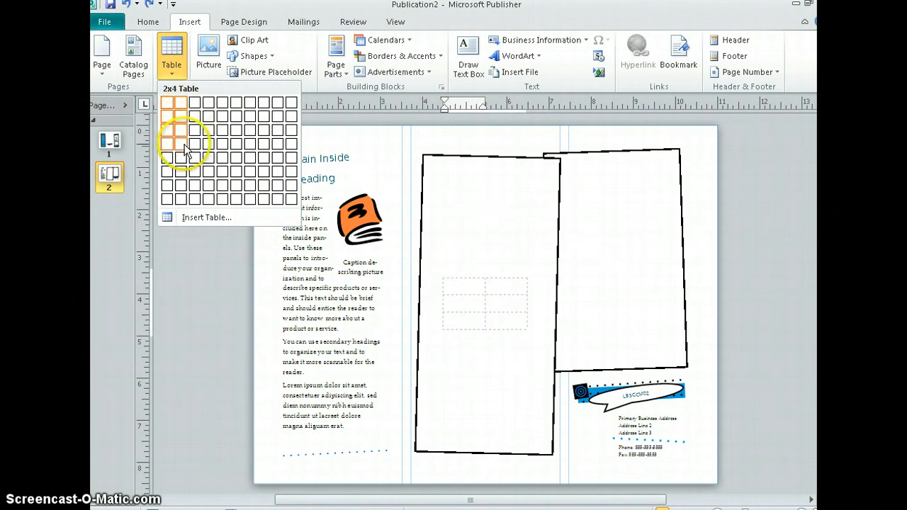
left_click(180, 188)
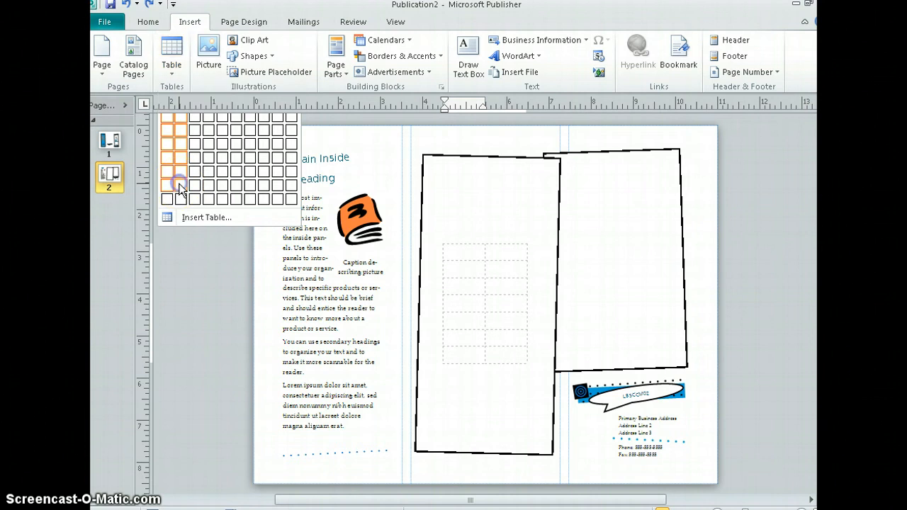
left_click(180, 189)
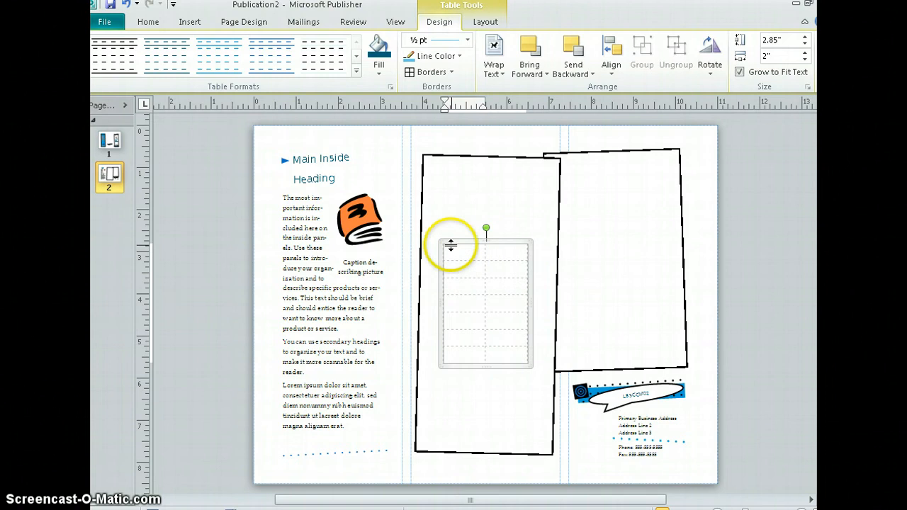
Fit the table inside the middle panel's frame at about 5.66" high by 2.44" wide, with a shorter top row and narrower first column
left_click_drag(442, 243, 431, 176)
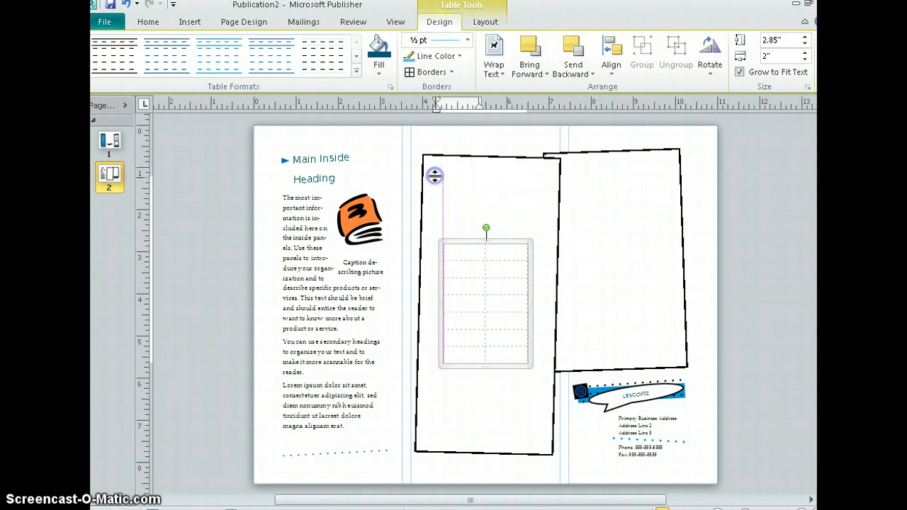
left_click_drag(531, 366, 538, 438)
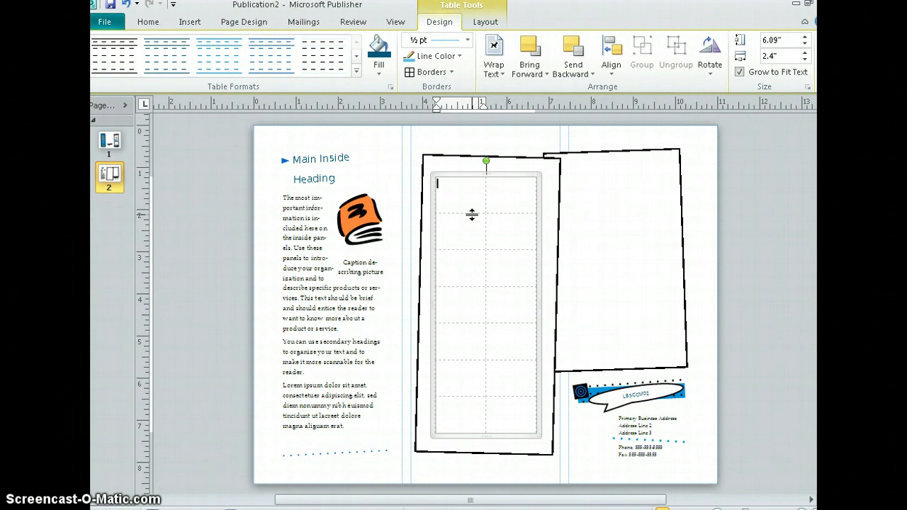
left_click_drag(472, 214, 474, 196)
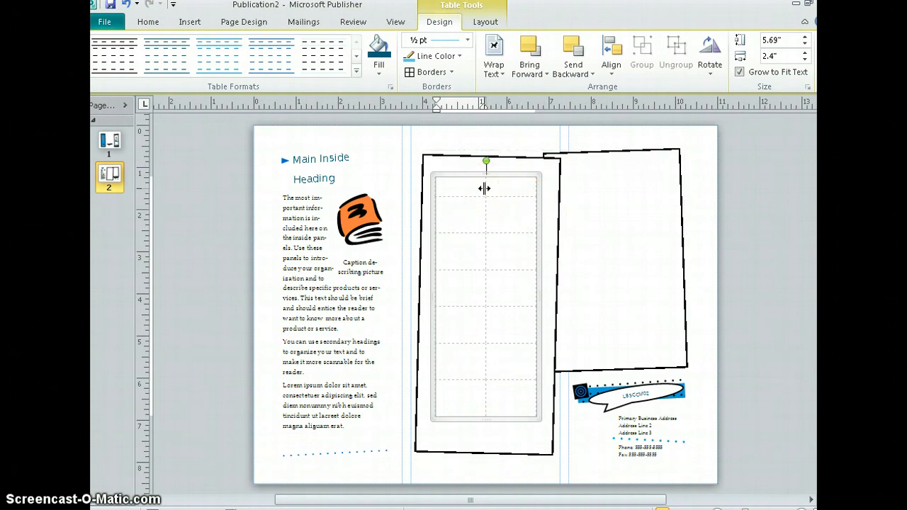
left_click_drag(484, 188, 468, 187)
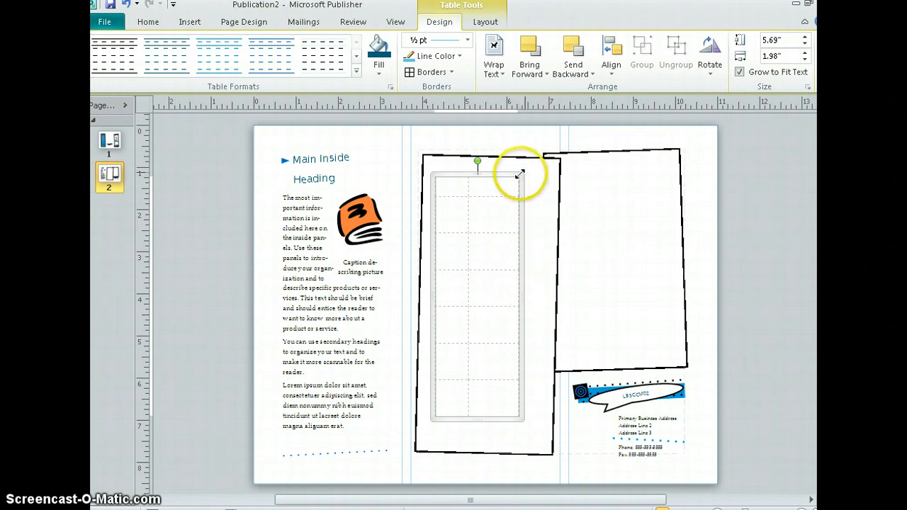
left_click_drag(520, 175, 539, 176)
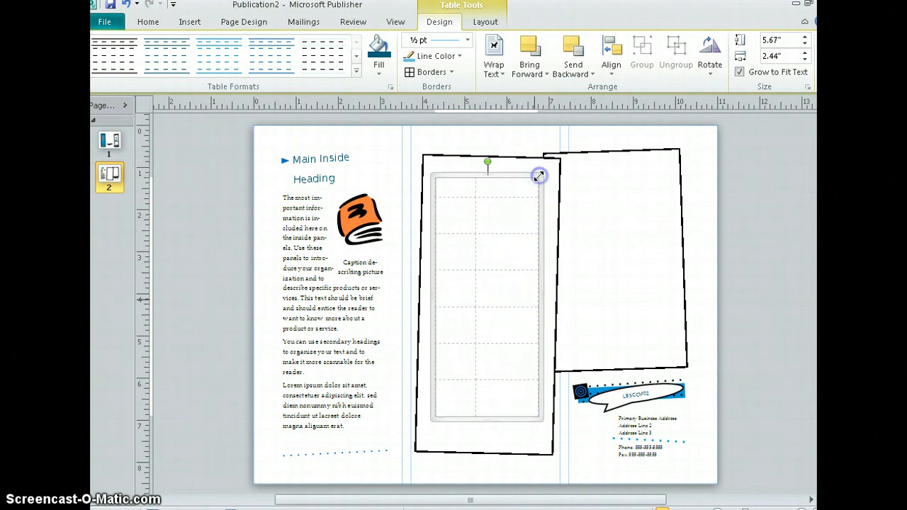
left_click_drag(484, 199, 484, 196)
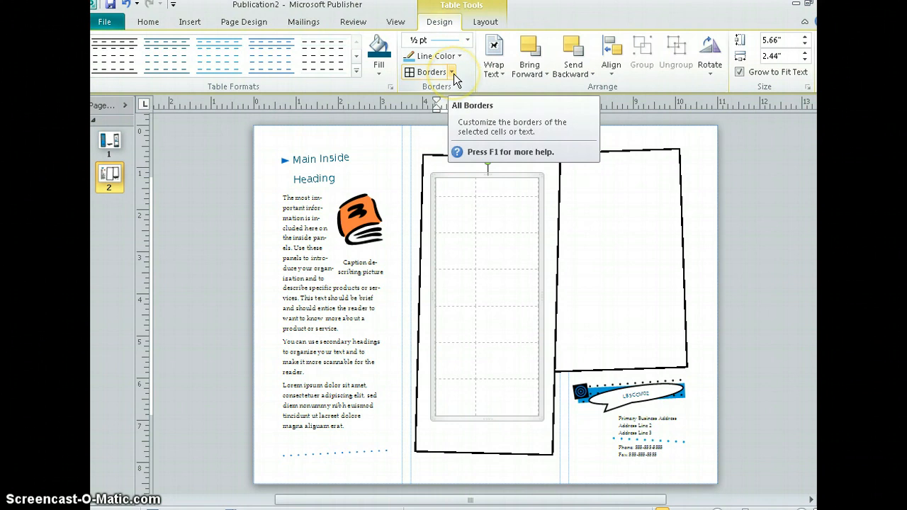
Apply All Borders to the whole table in the middle panel
left_click(452, 74)
left_click(452, 74)
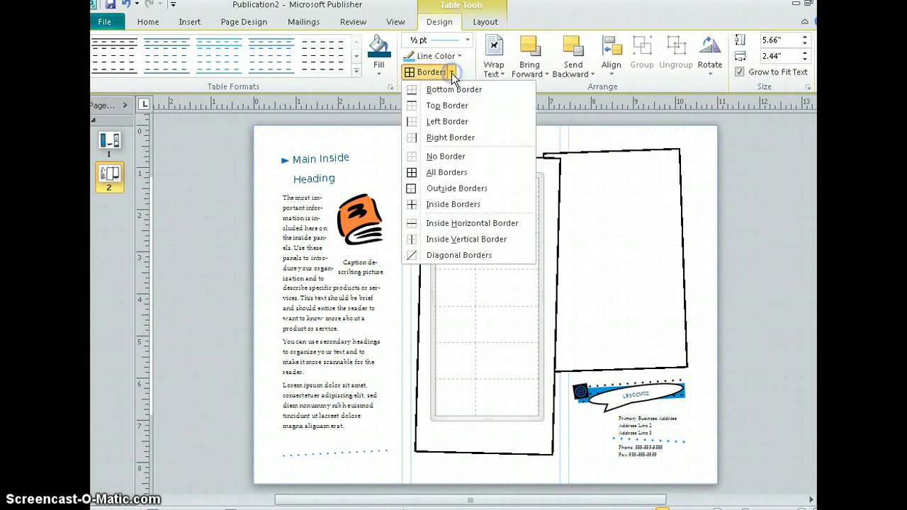
left_click(447, 177)
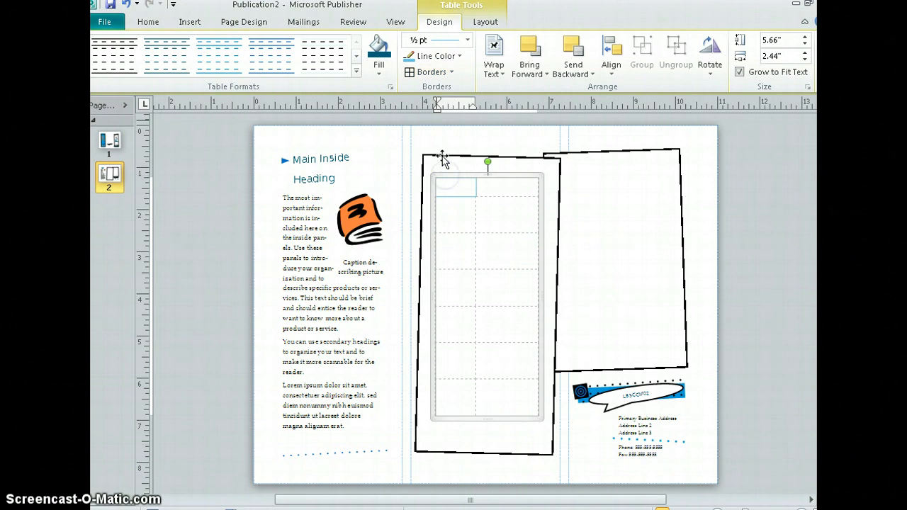
left_click(491, 169)
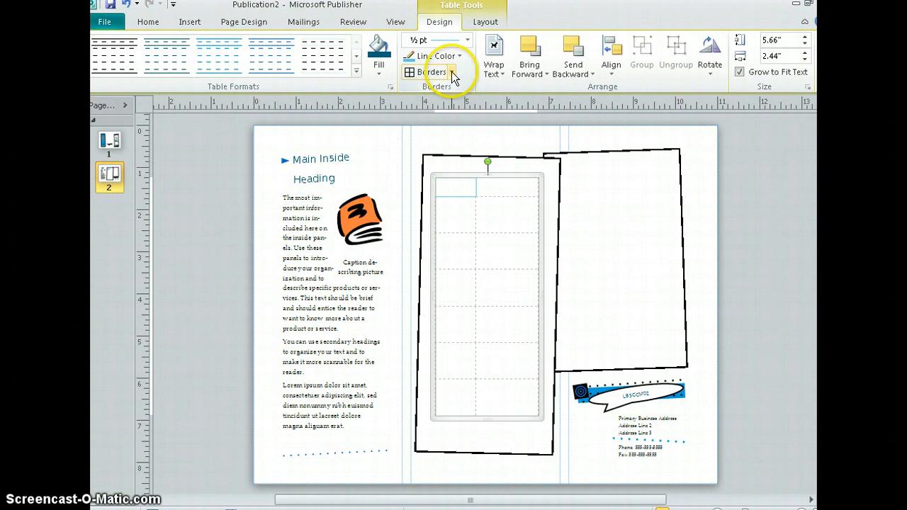
left_click(480, 175)
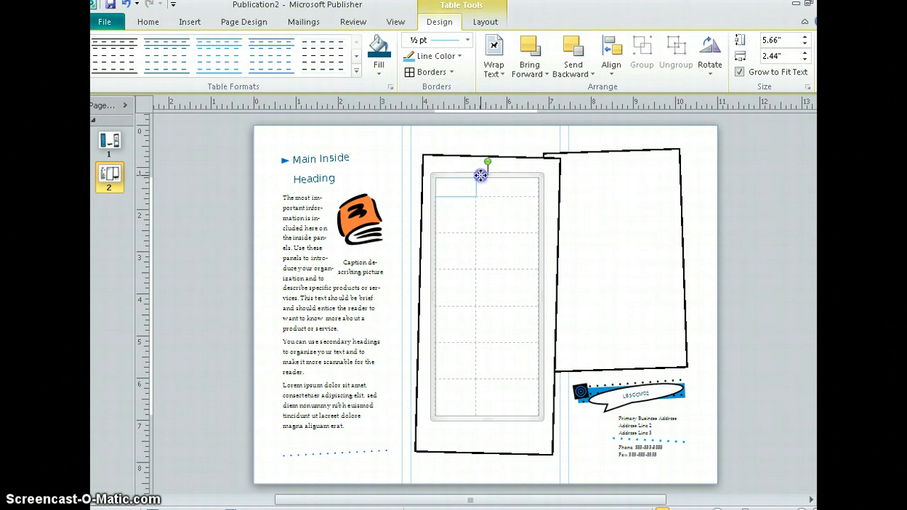
left_click(453, 73)
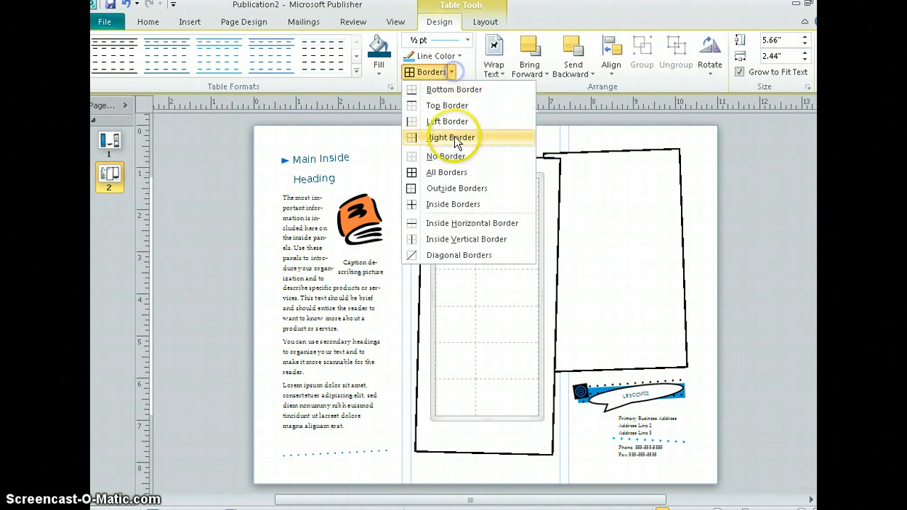
left_click(455, 172)
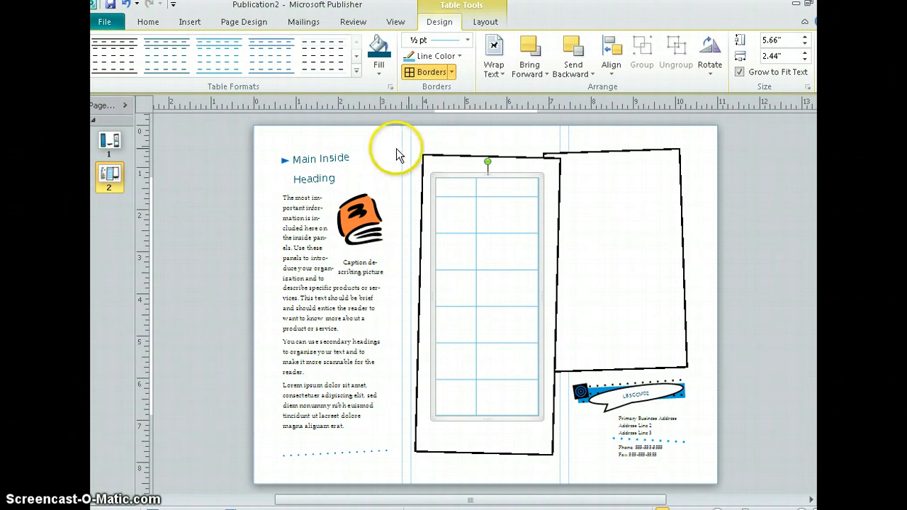
Set the table's line color to black and its line weight to 2 ¼ pt
left_click(459, 57)
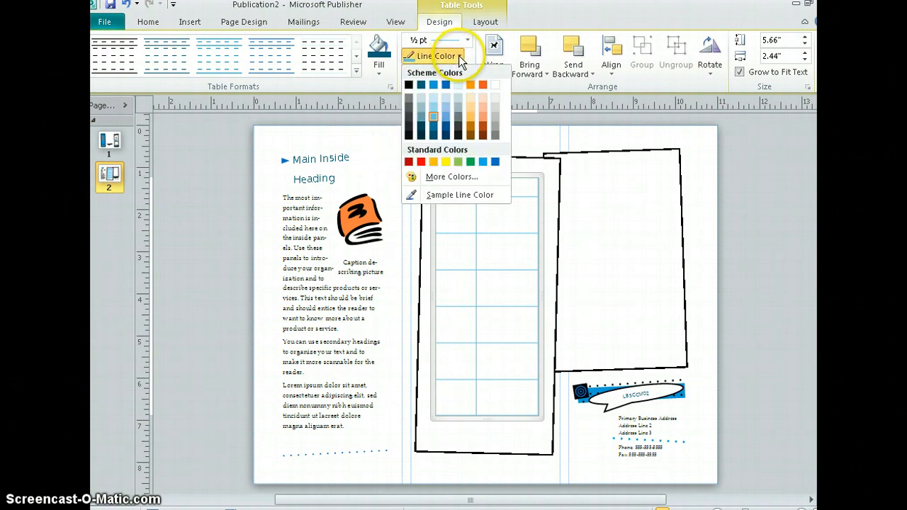
left_click(459, 56)
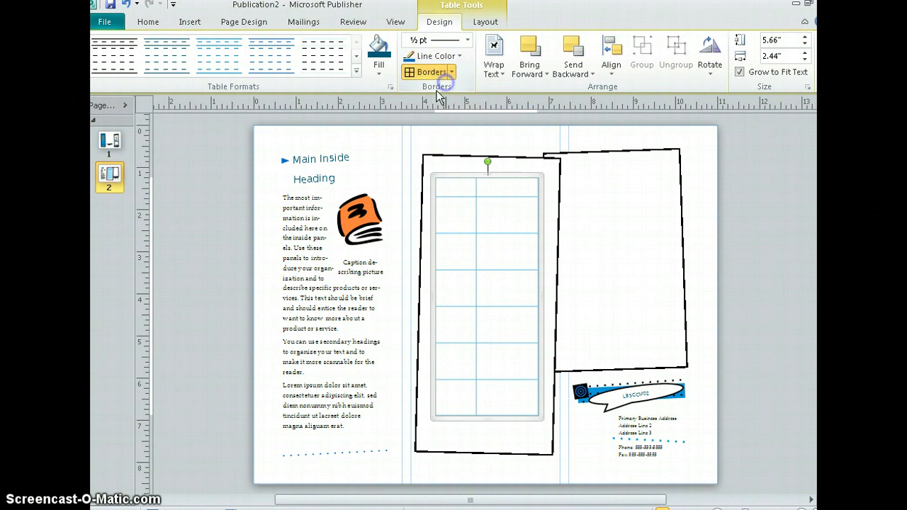
left_click(467, 40)
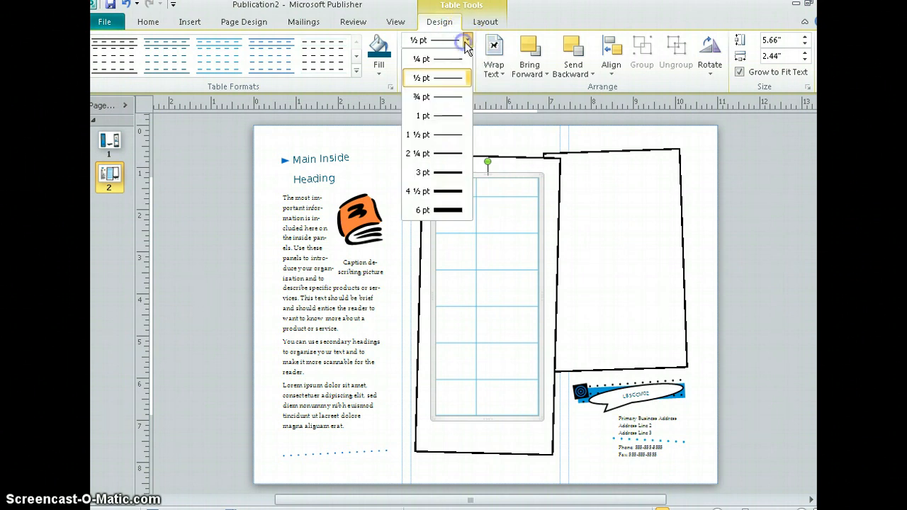
left_click(446, 153)
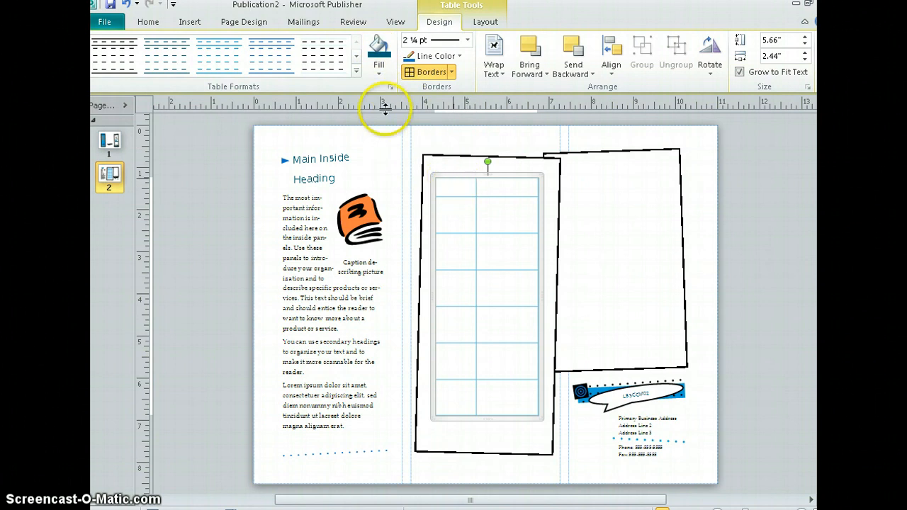
Fill both cells of the table's top row with the lightest tint of the orange scheme color
left_click(379, 69)
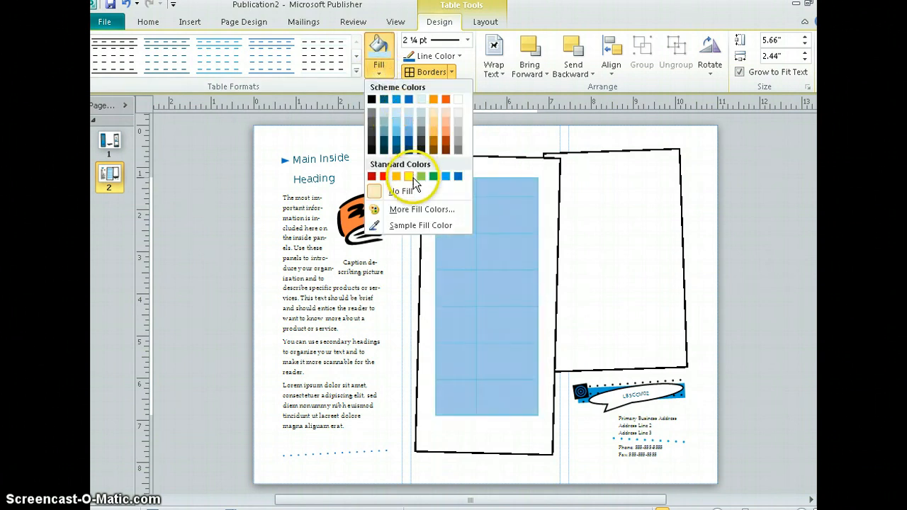
left_click(498, 140)
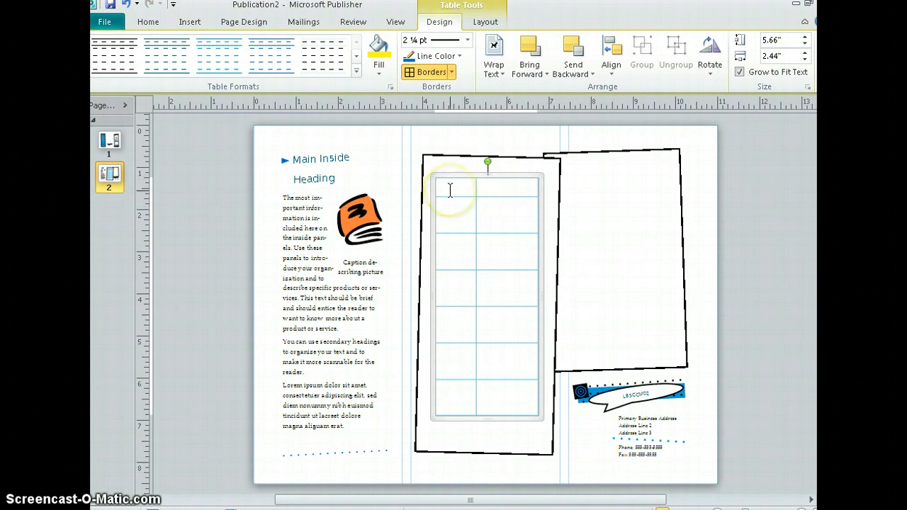
left_click_drag(450, 188, 482, 188)
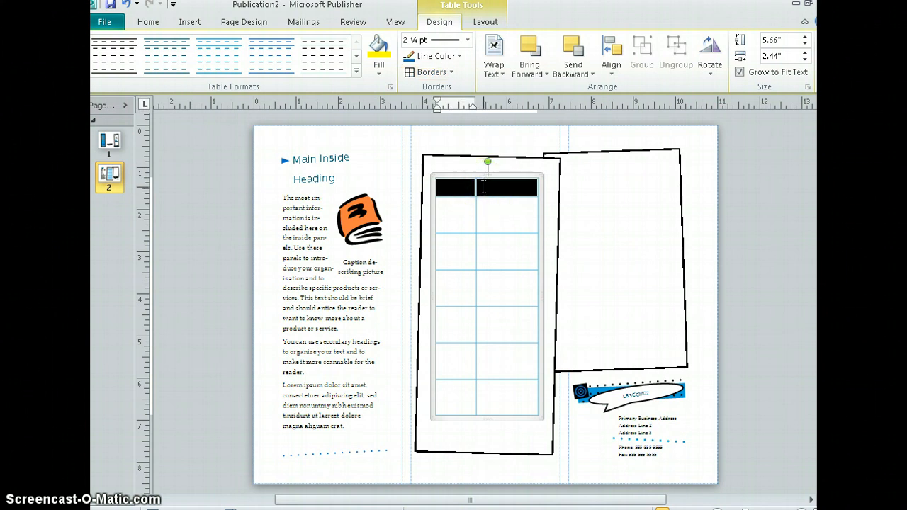
left_click(497, 189)
right_click(498, 189)
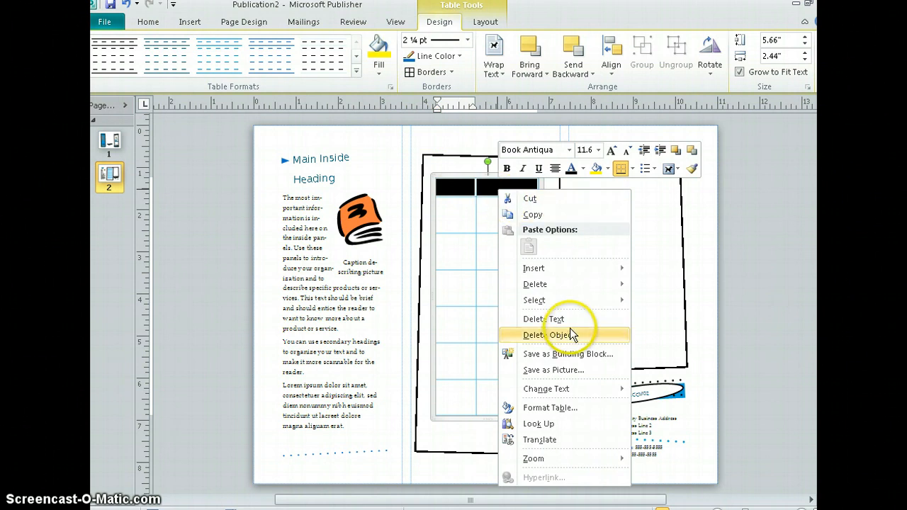
left_click(609, 174)
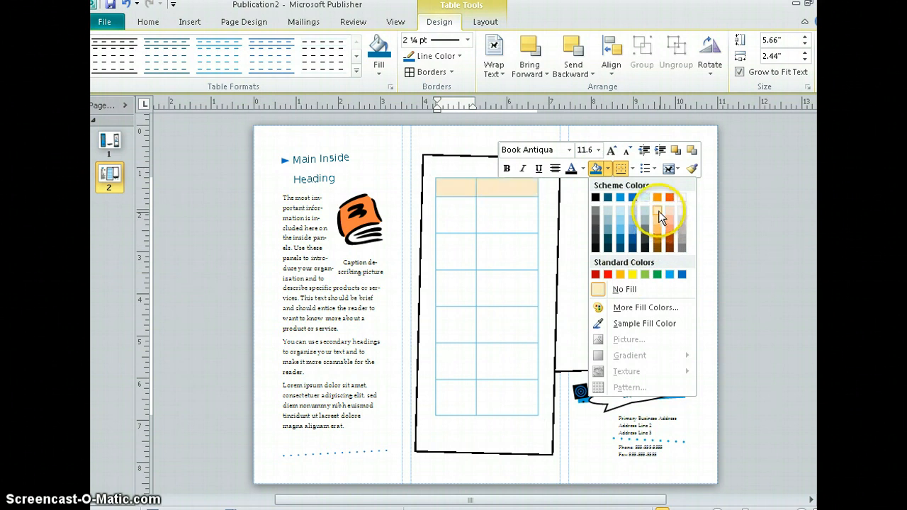
left_click(659, 218)
left_click(523, 262)
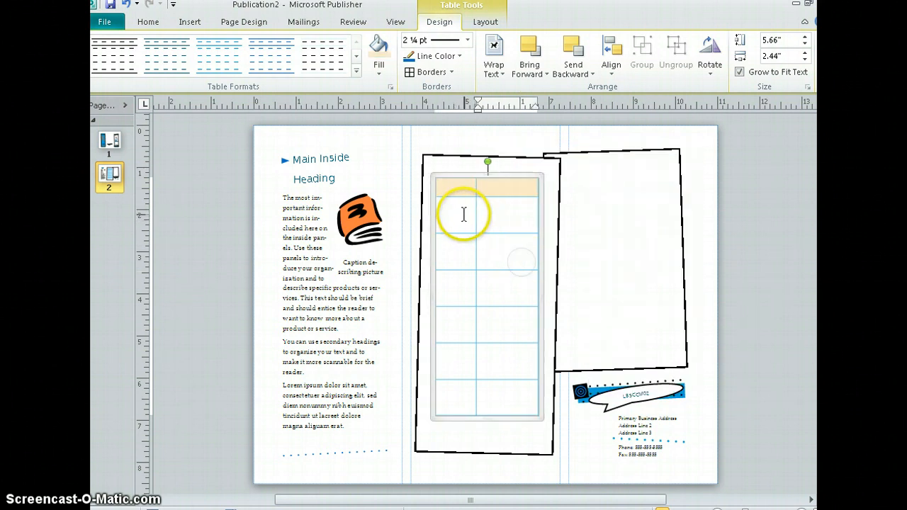
Fill all table cells below the top row with the light blue scheme color
left_click_drag(464, 214, 517, 393)
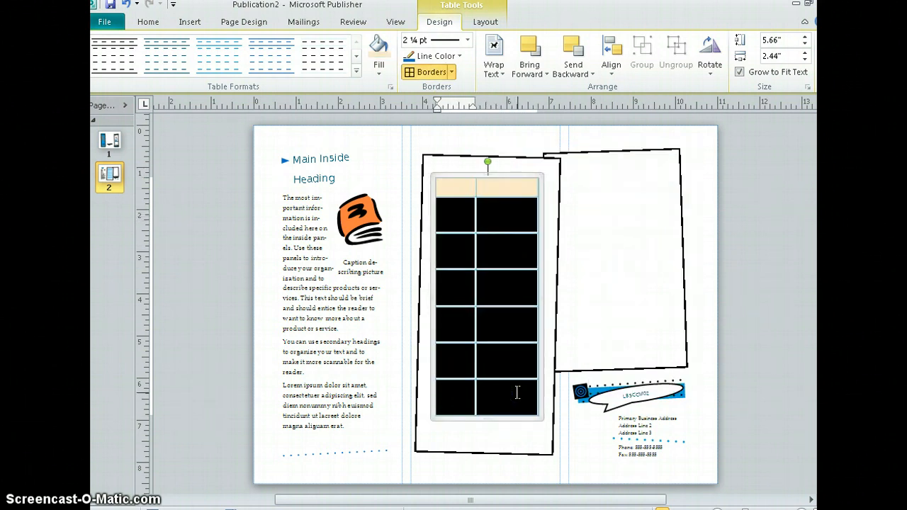
right_click(518, 395)
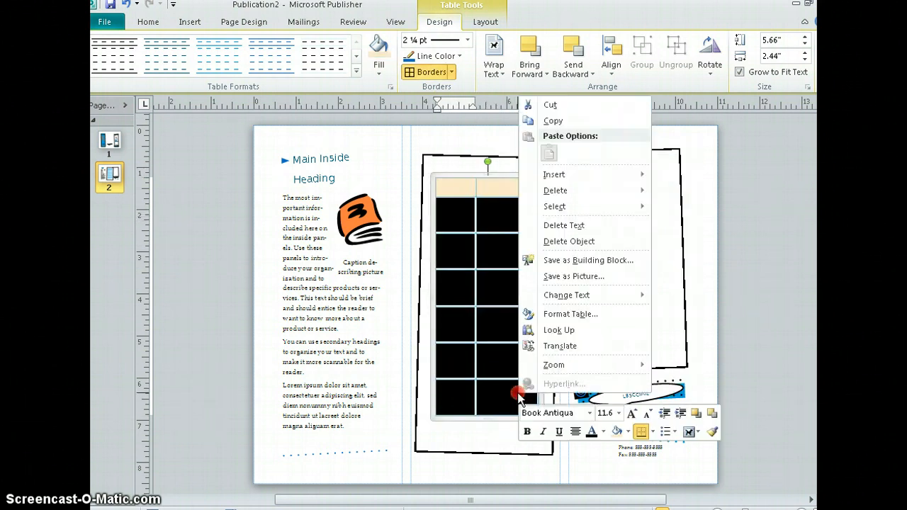
left_click(628, 434)
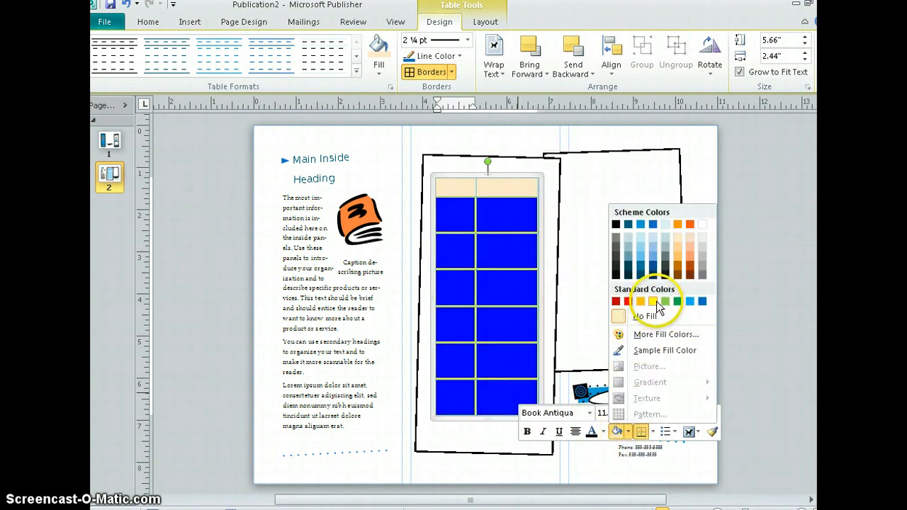
left_click(669, 227)
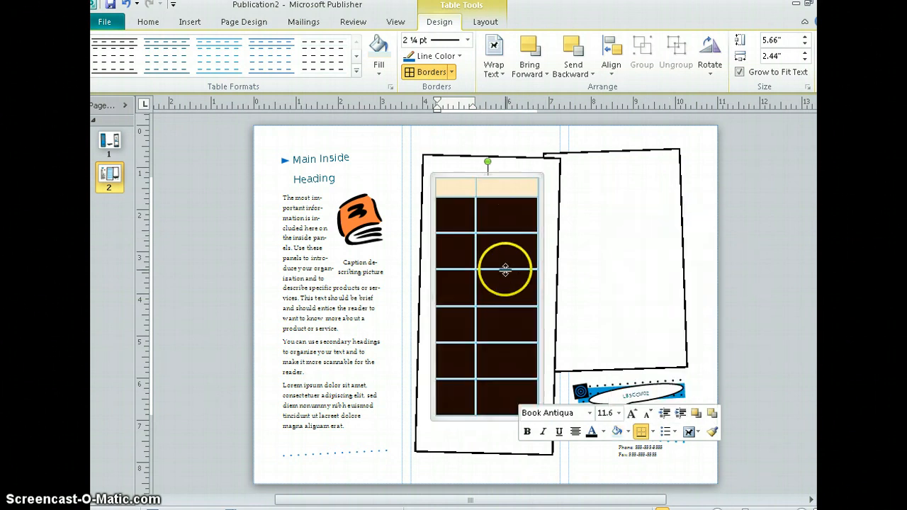
Enter Grade as the second column's heading and widen the first column, making the table about 3.06" wide
left_click(519, 188)
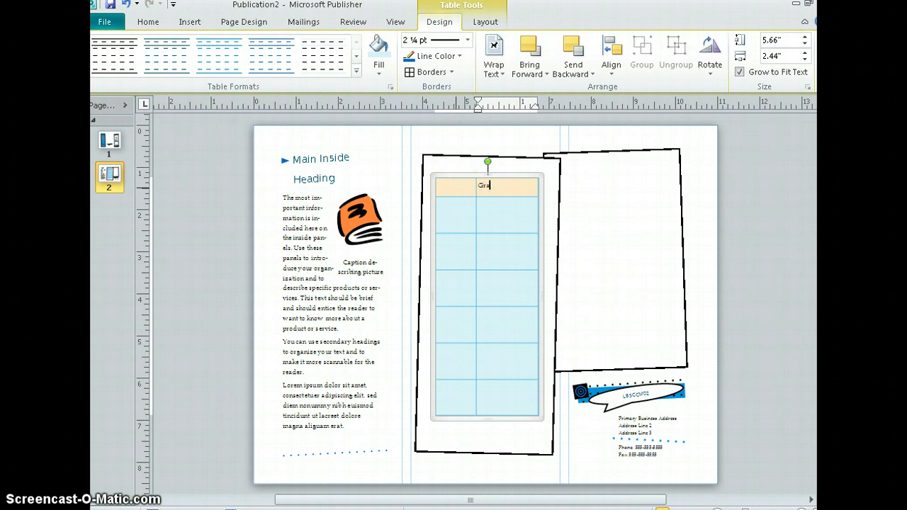
left_click_drag(476, 208, 503, 213)
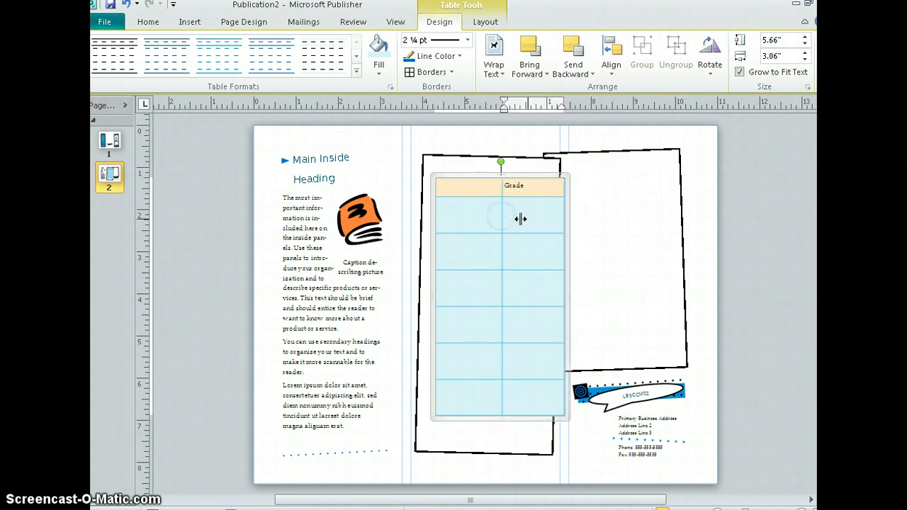
Shrink the table to about 2.51" wide by 5.54" high and enter Ideas as the first column's heading
left_click(564, 248)
left_click(433, 253)
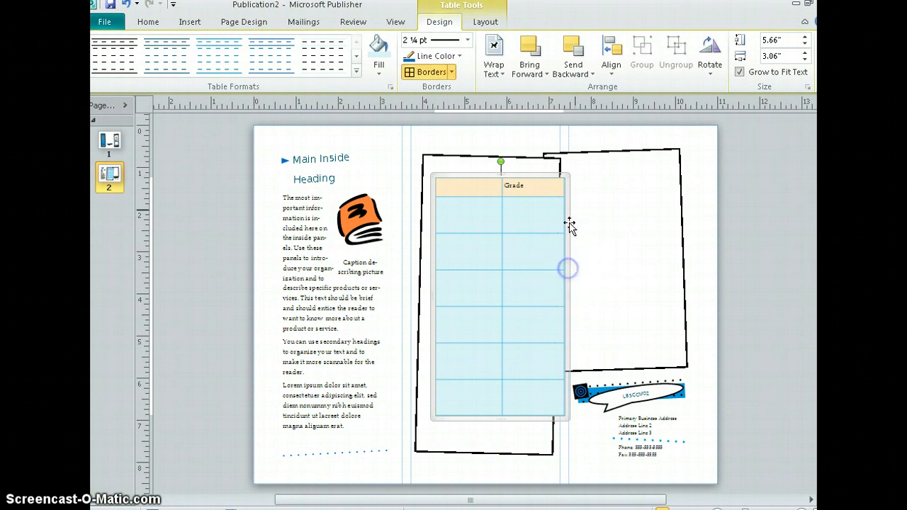
left_click_drag(567, 178, 543, 182)
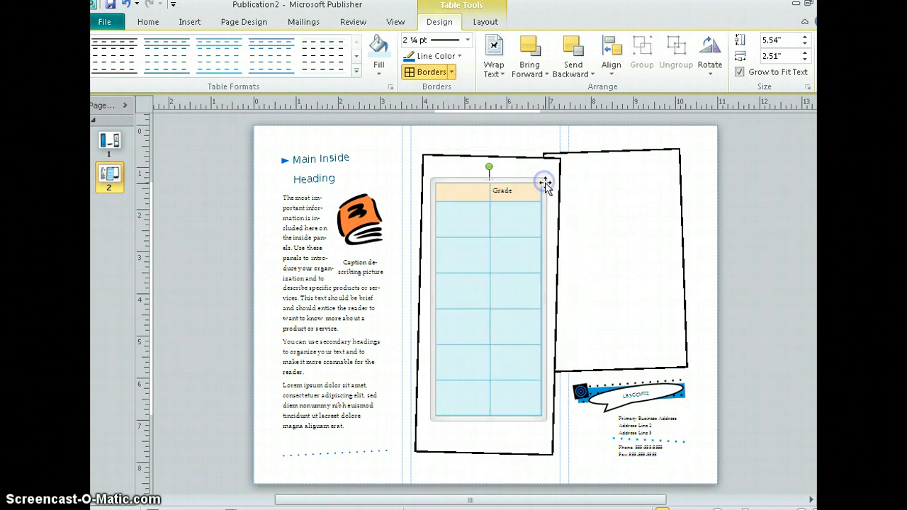
left_click(472, 188)
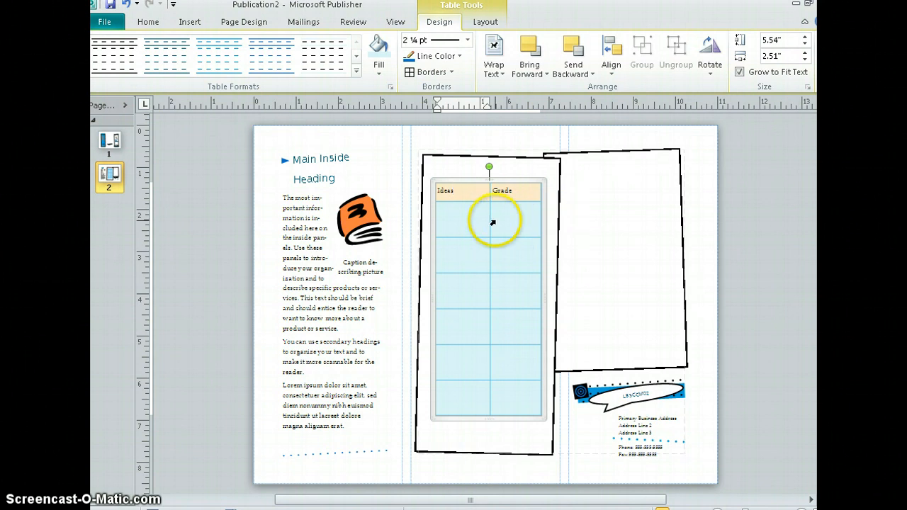
left_click_drag(525, 192, 438, 188)
left_click(438, 188)
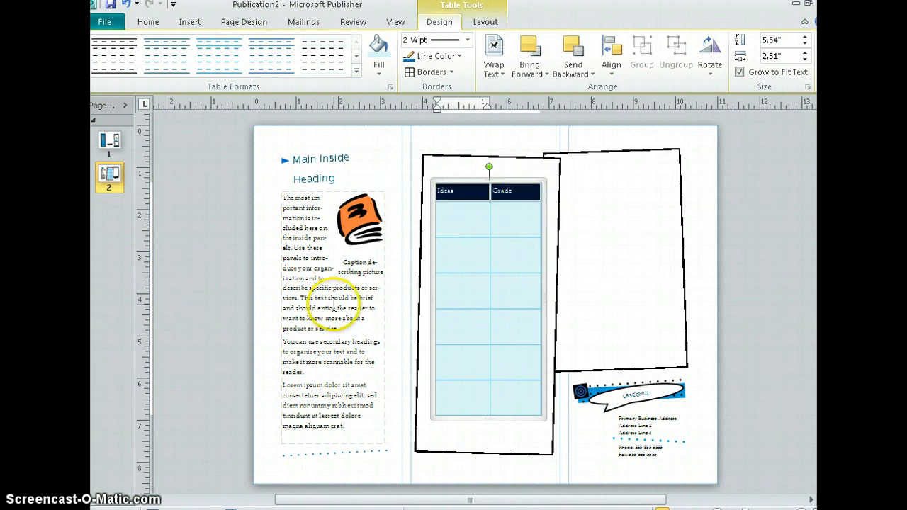
left_click(462, 216)
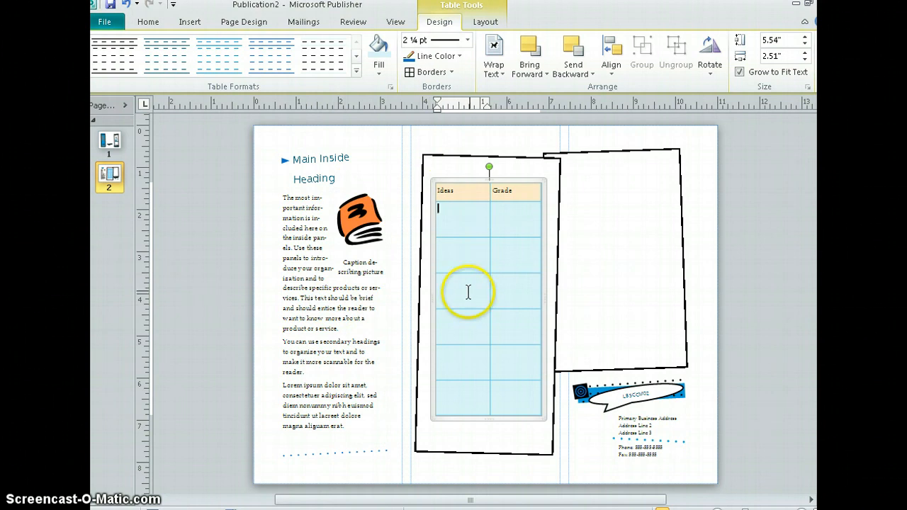
left_click_drag(489, 167, 489, 168)
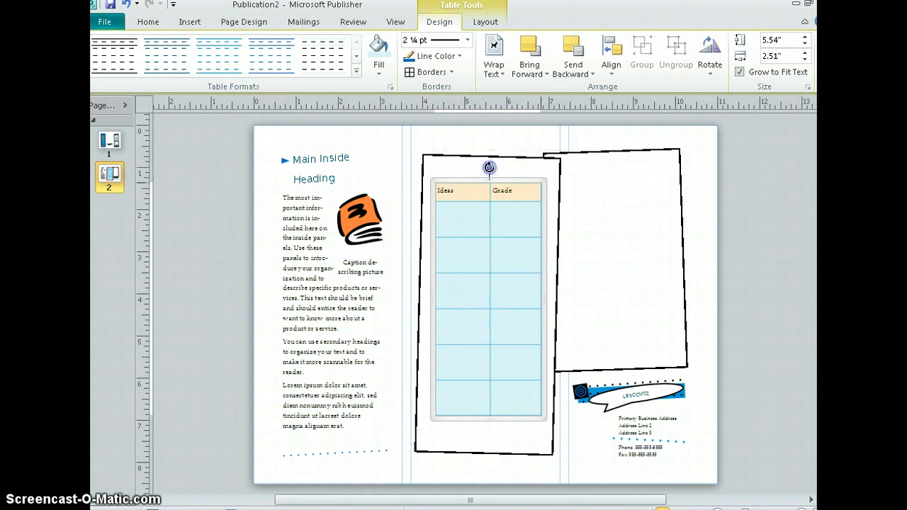
left_click(505, 229)
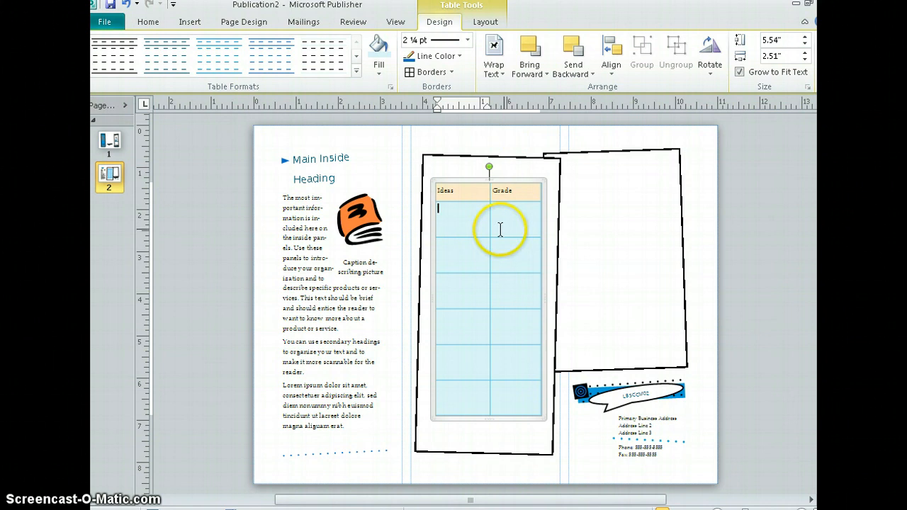
Switch to the sample-brochure publication to examine its finished idea and grade table, and return to the table in Publication2
left_click(241, 509)
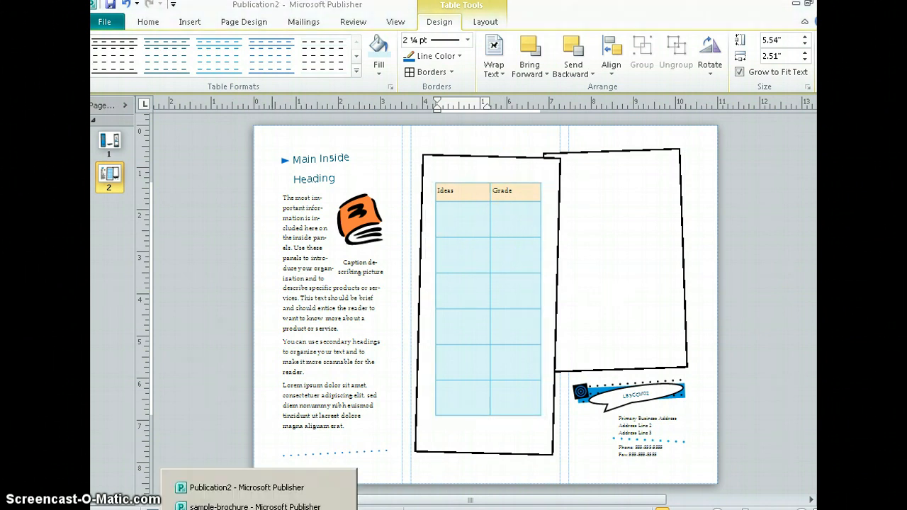
left_click(260, 507)
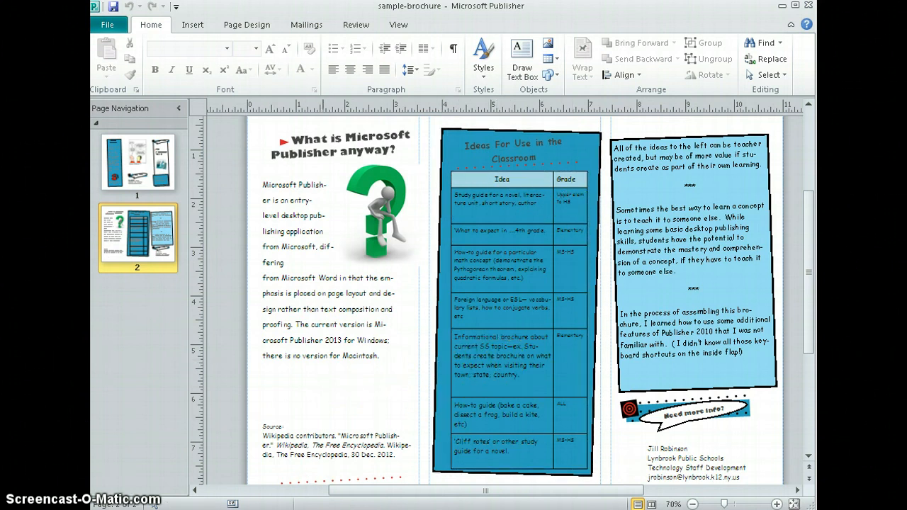
left_click(254, 509)
left_click(237, 507)
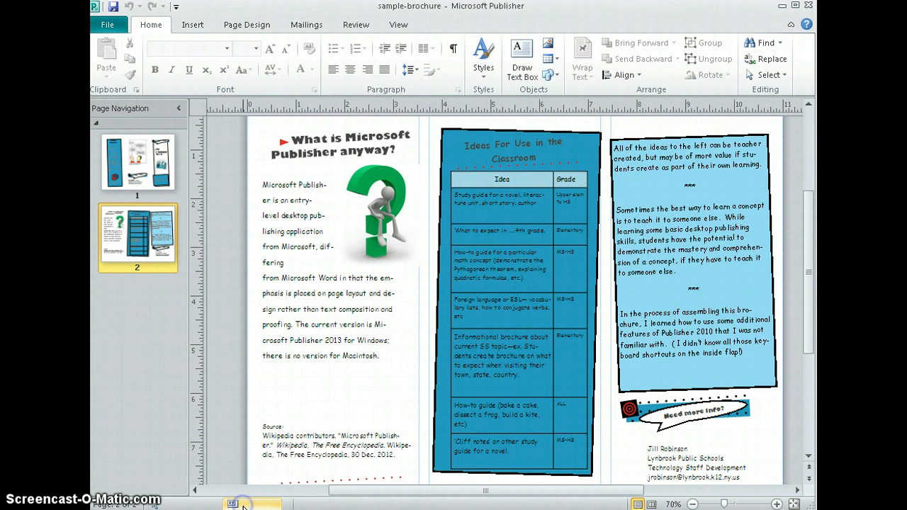
left_click(234, 508)
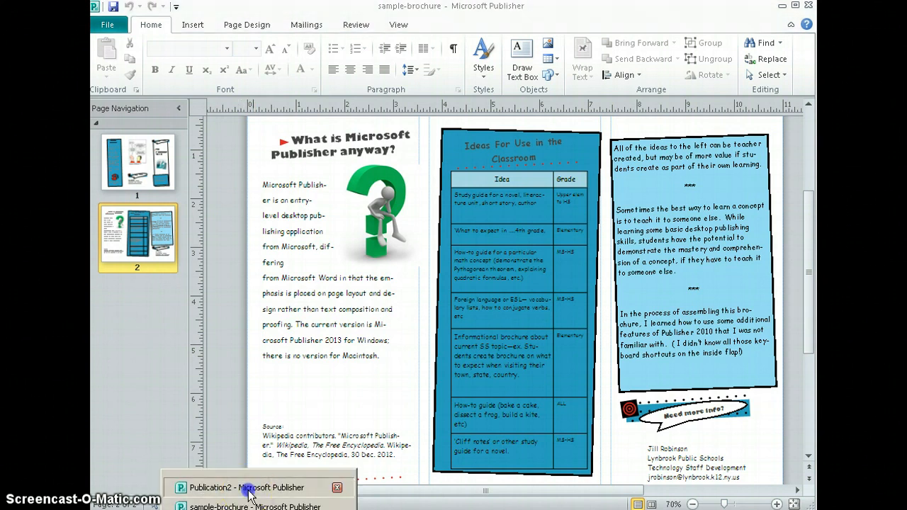
left_click(243, 489)
left_click(466, 206)
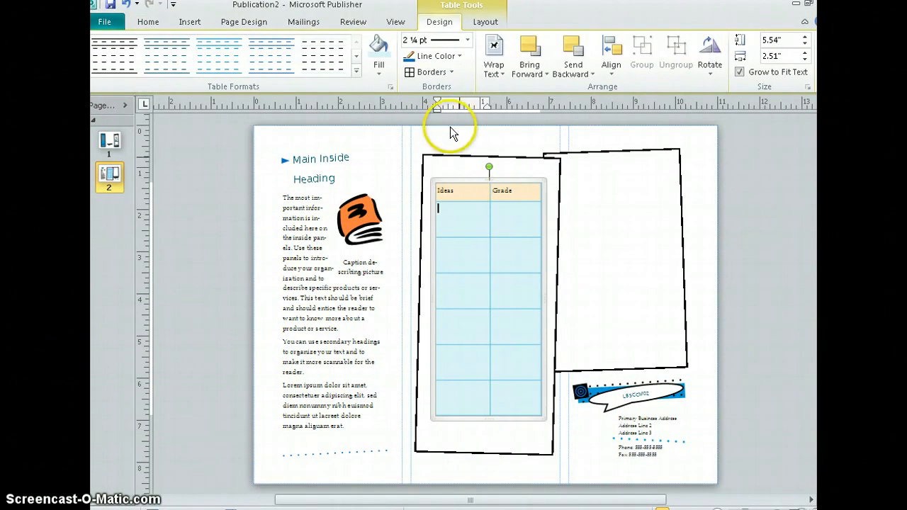
left_click(353, 22)
left_click(304, 23)
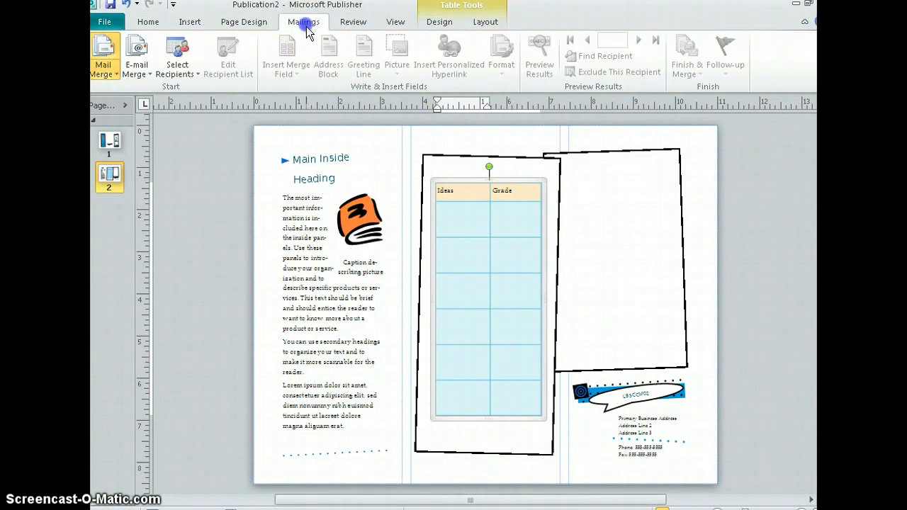
left_click(245, 22)
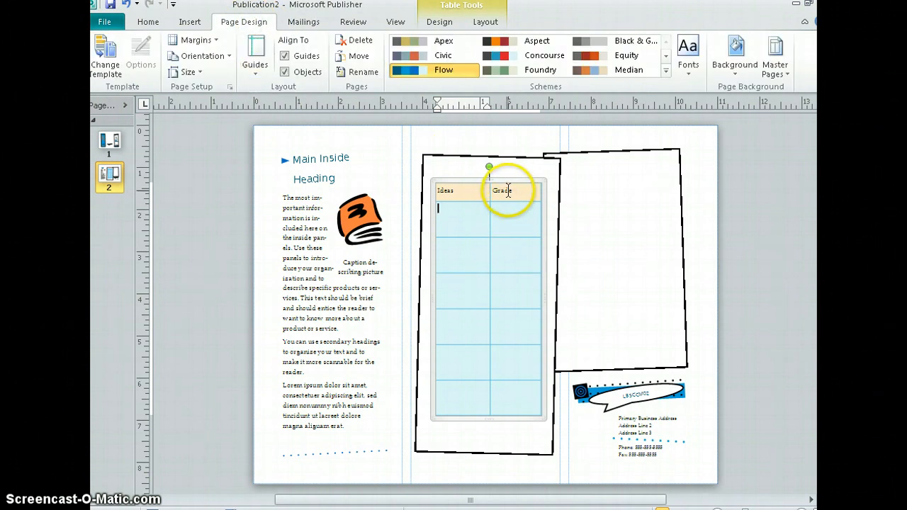